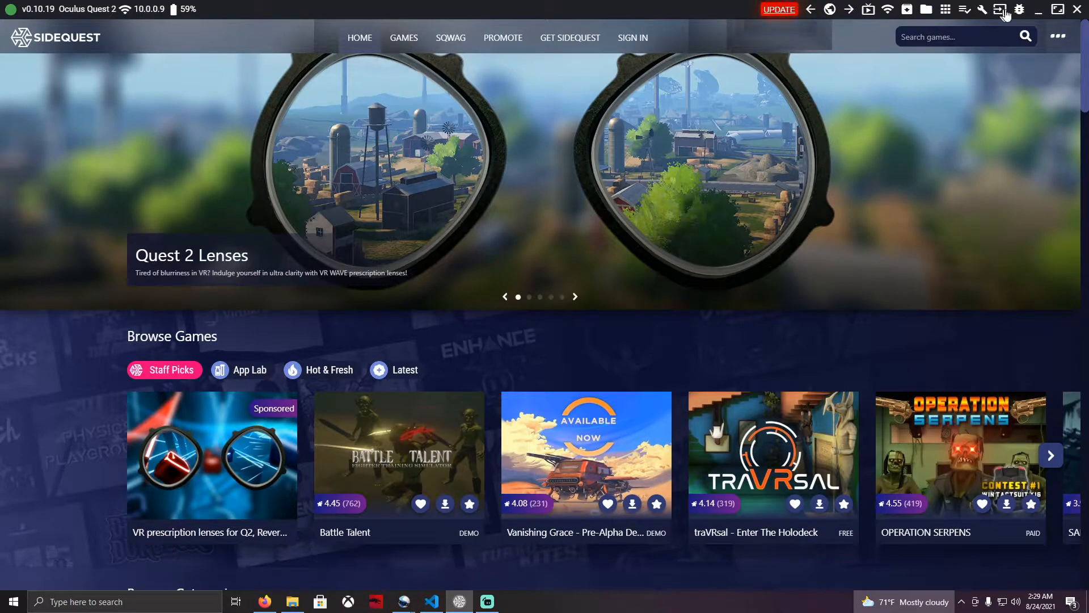
Step: Copy the capture width 1920 setprop command line from the VS Code file of adb commands
click(999, 11)
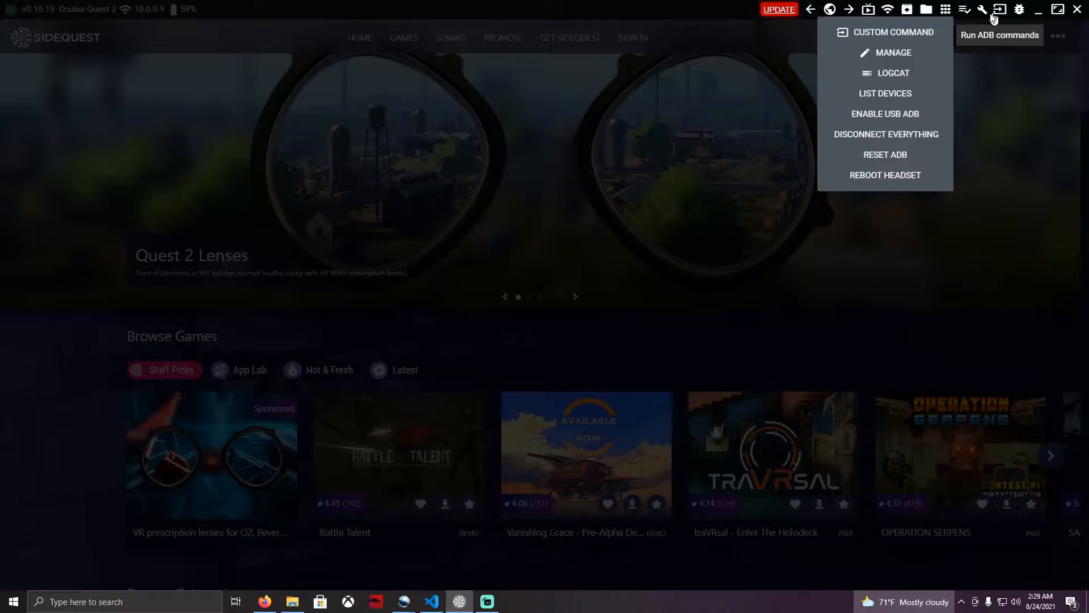
click(917, 31)
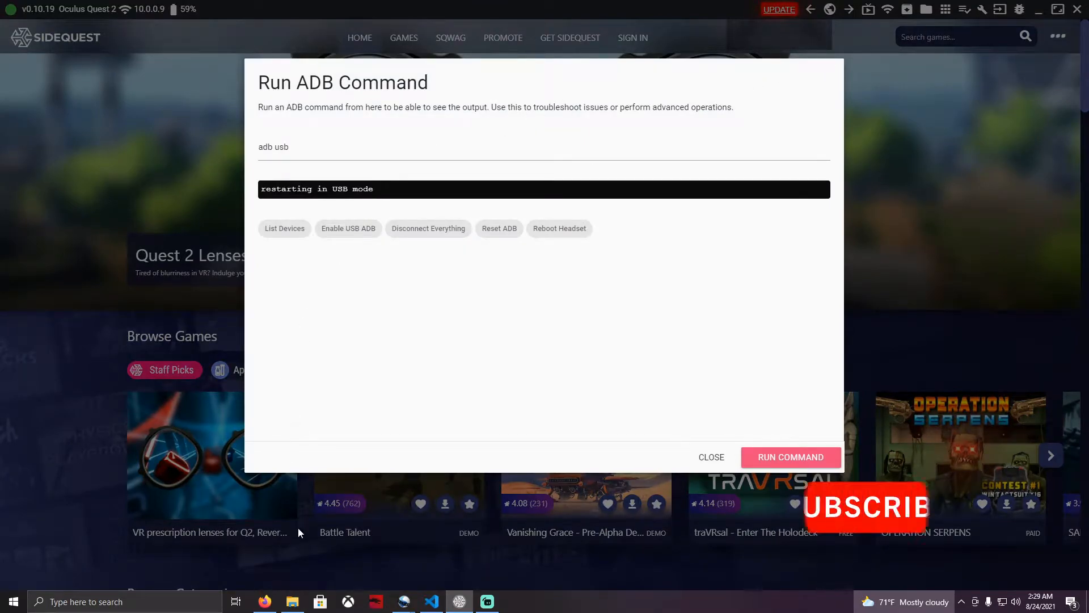
click(432, 601)
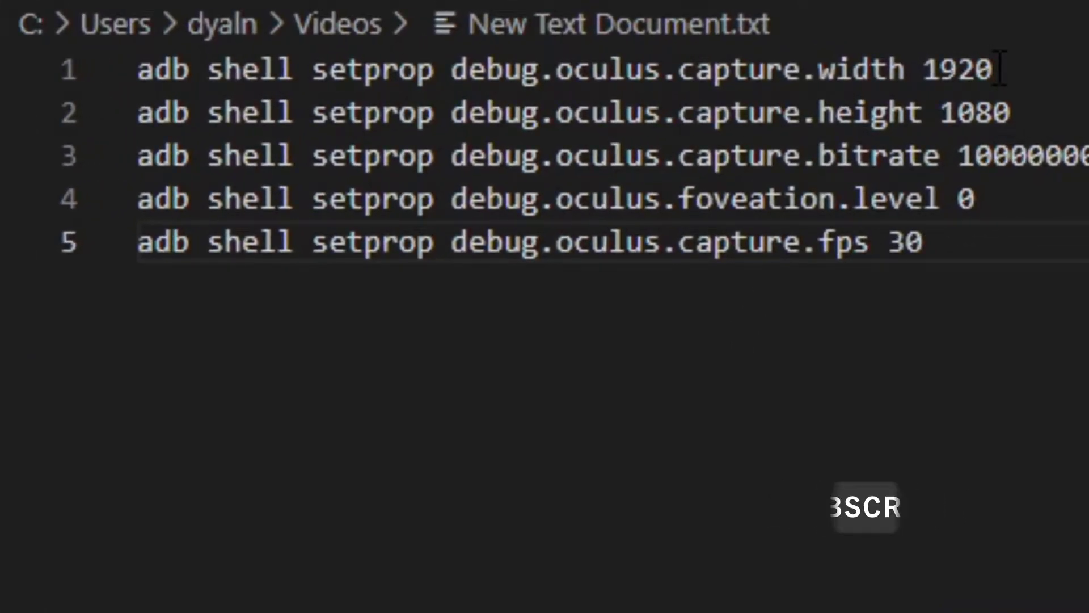
drag(996, 69, 135, 94)
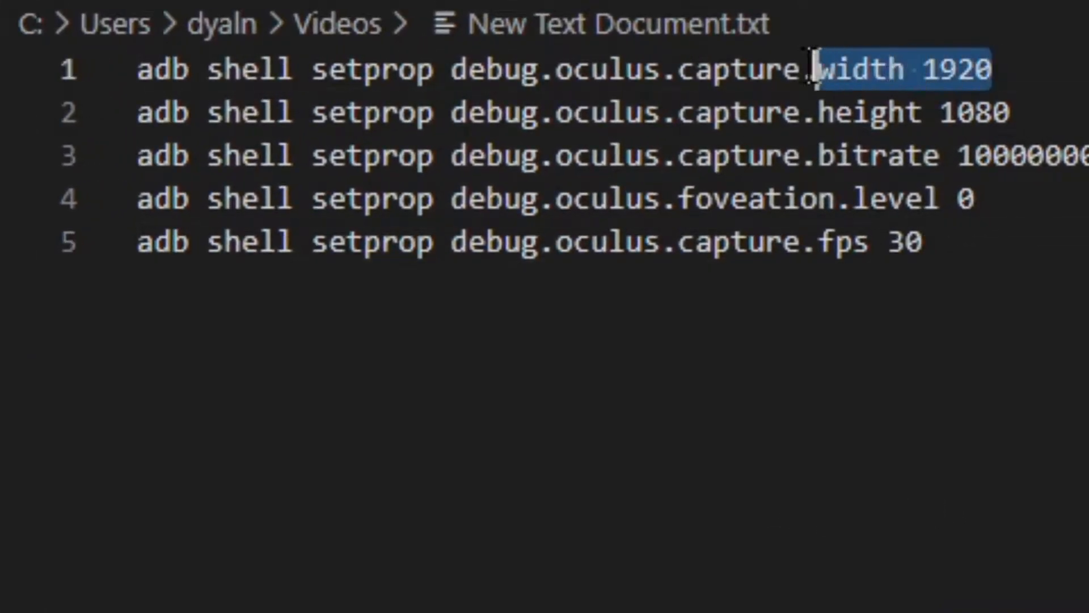
right_click(183, 75)
click(304, 258)
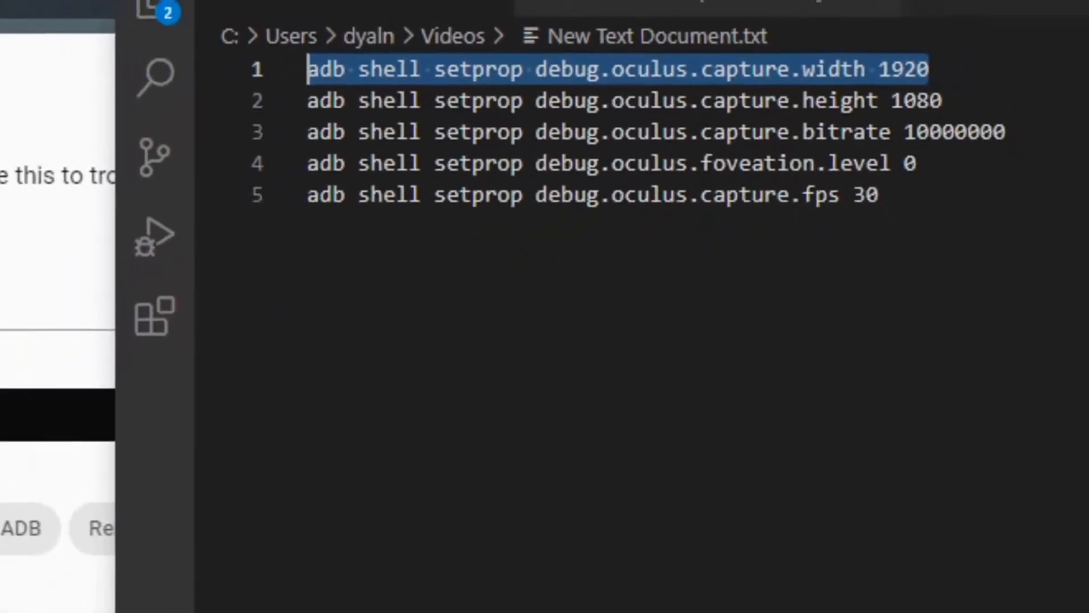
Step: Replace the old 'adb usb' text in SideQuest's command field with the capture width 1920 command
key(alt+Tab)
drag(291, 148, 245, 165)
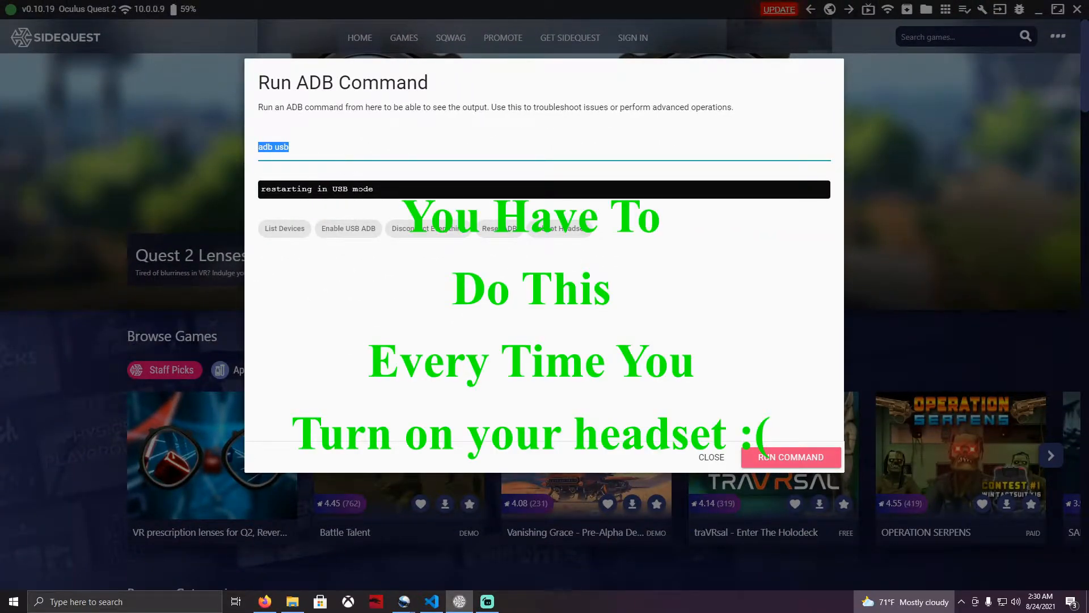
click(266, 409)
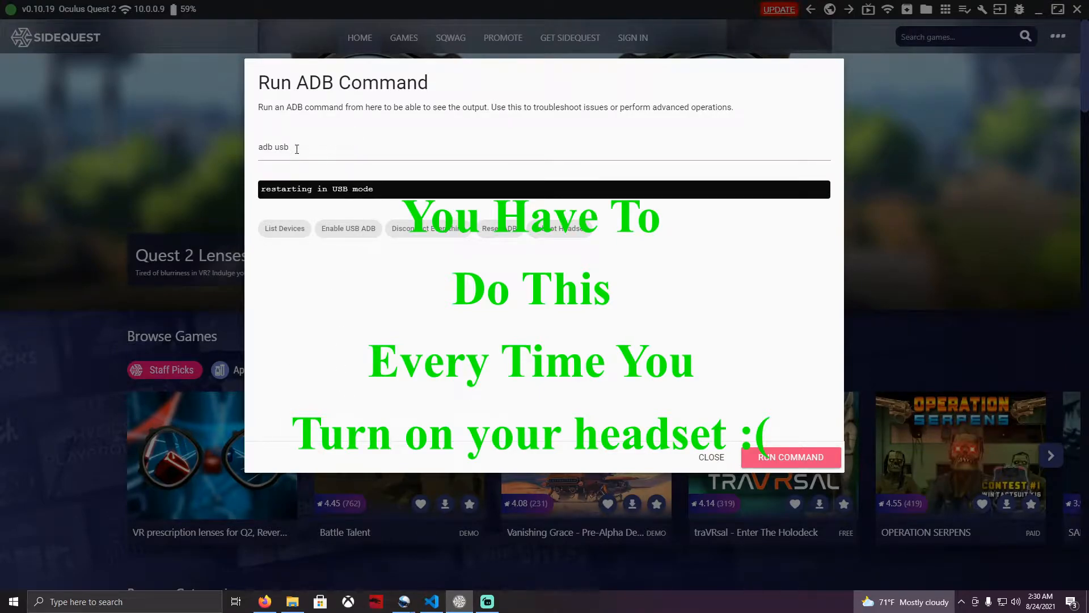
drag(296, 148, 245, 151)
key(BackSpace)
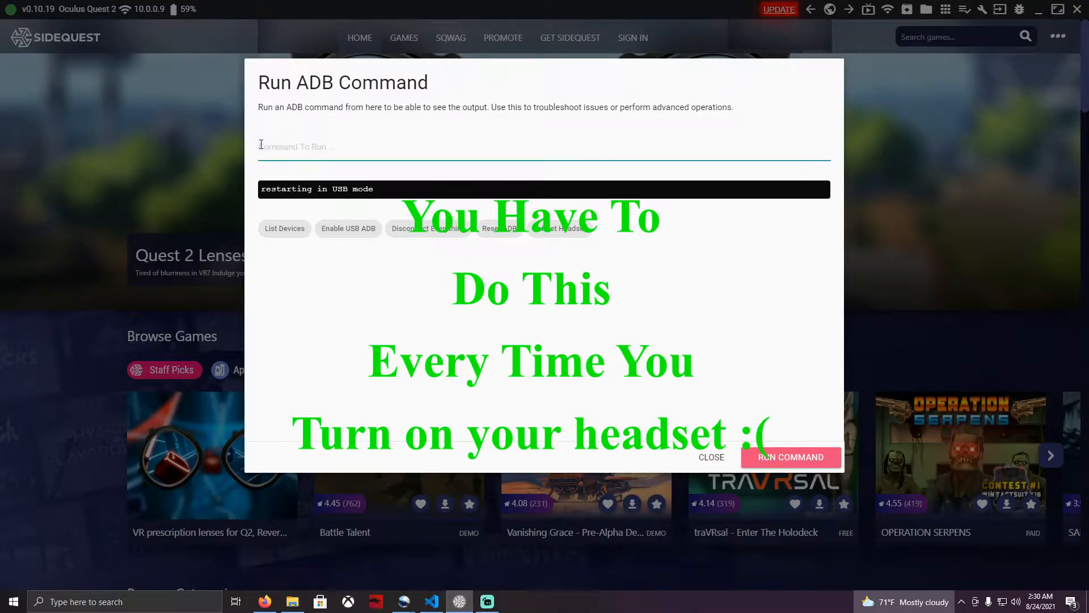
key(ctrl+v)
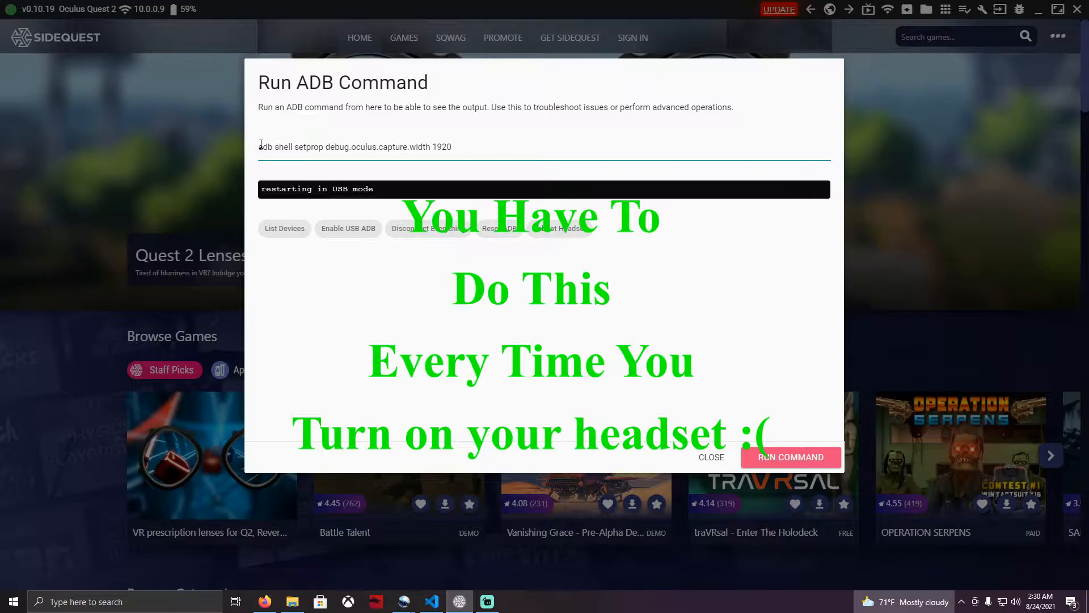
Step: Run the width command, then replace it with the capture height 1080 command and run that
click(762, 457)
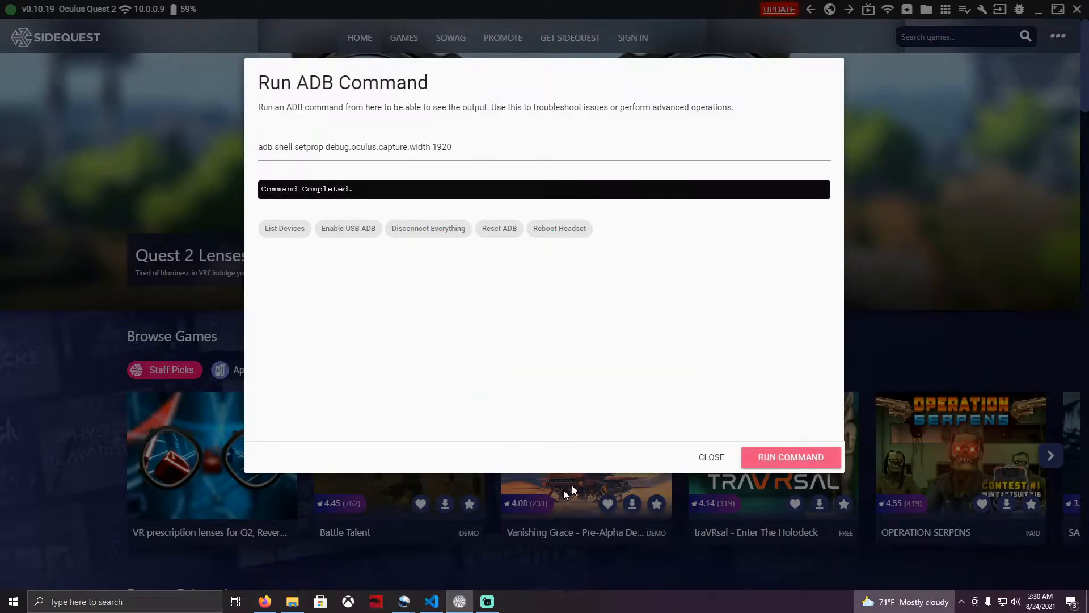
click(431, 601)
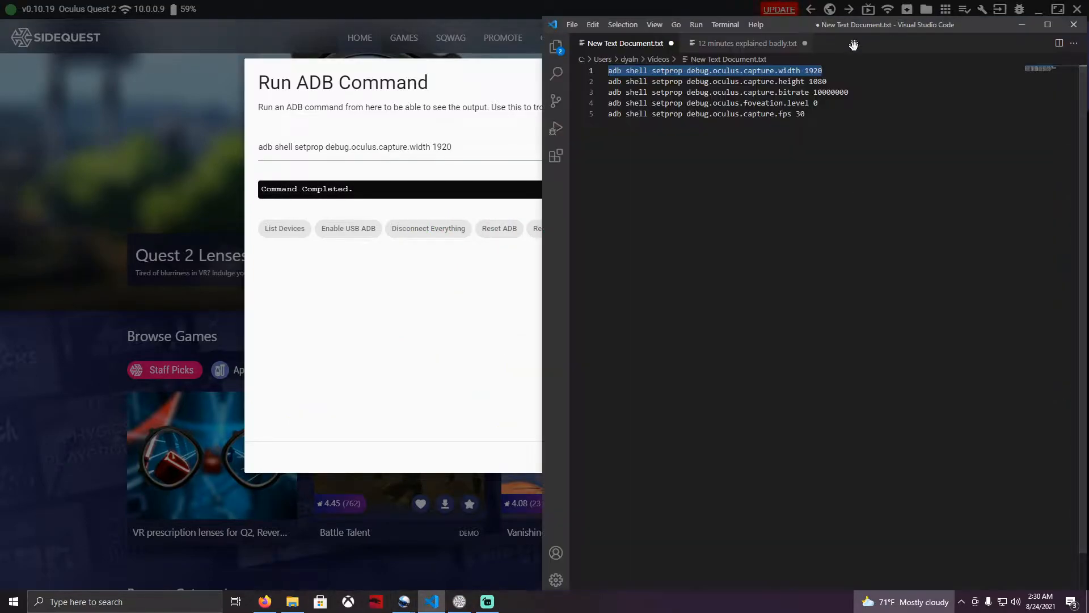
drag(608, 81, 827, 81)
click(440, 146)
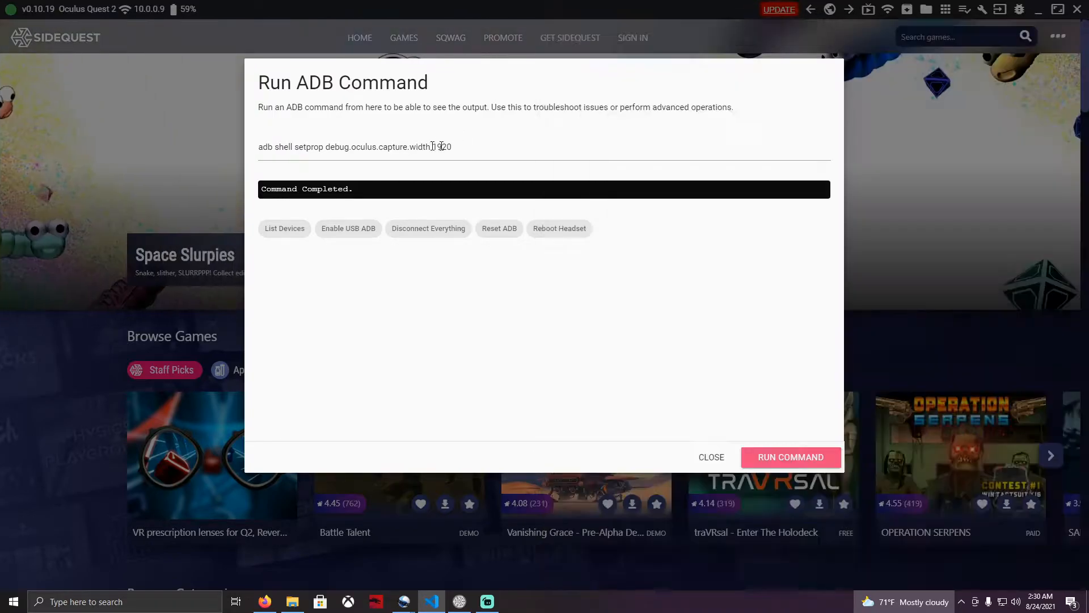
key(ctrl+a)
key(BackSpace)
key(ctrl+v)
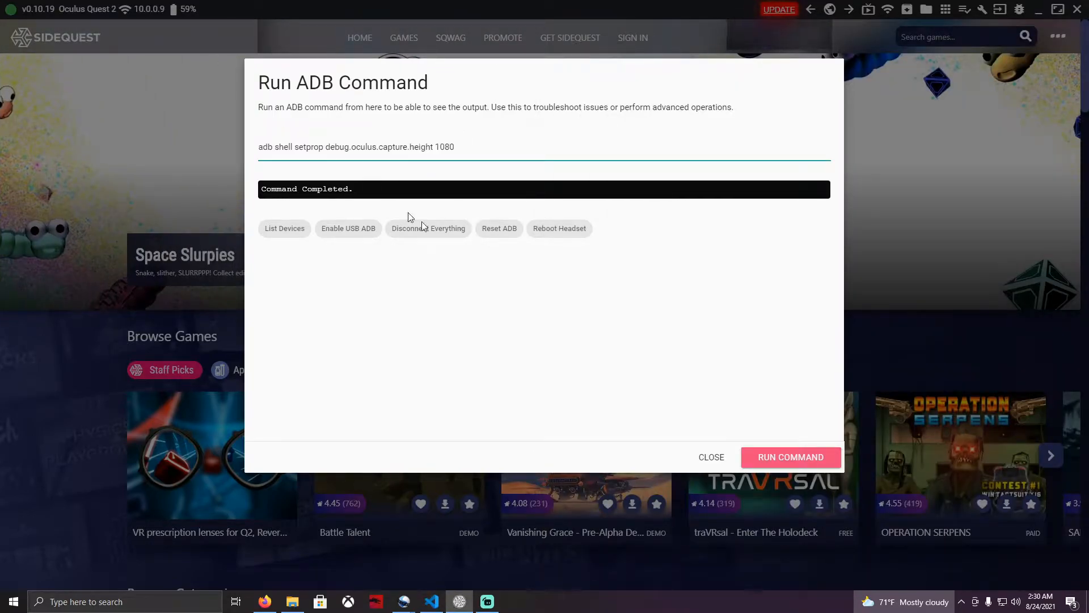
click(798, 456)
Step: Paste the capture bitrate 10000000 command into the field and run it
click(432, 601)
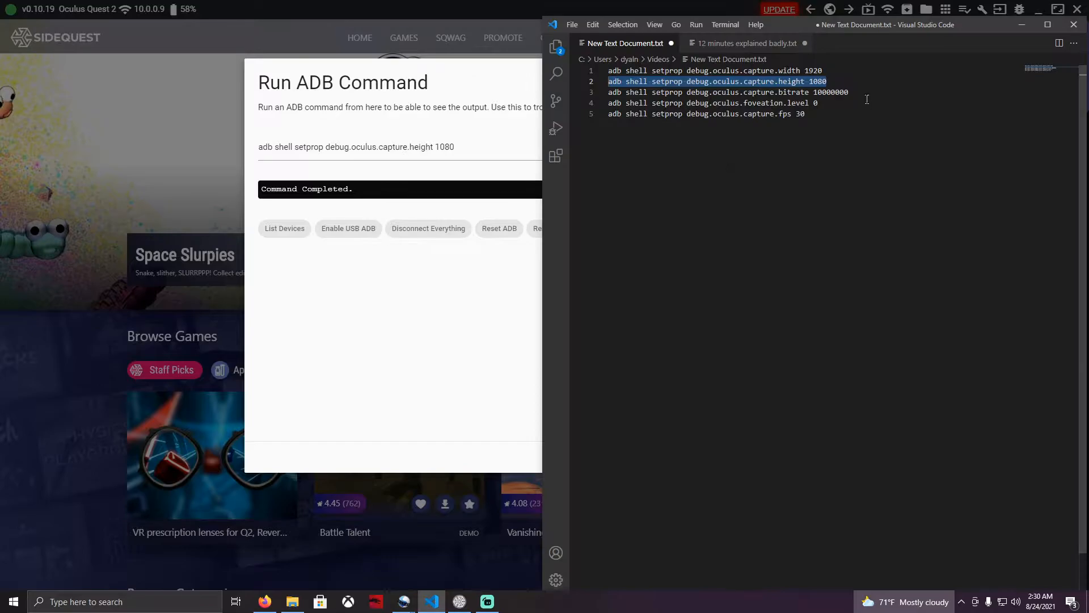
drag(848, 93, 608, 92)
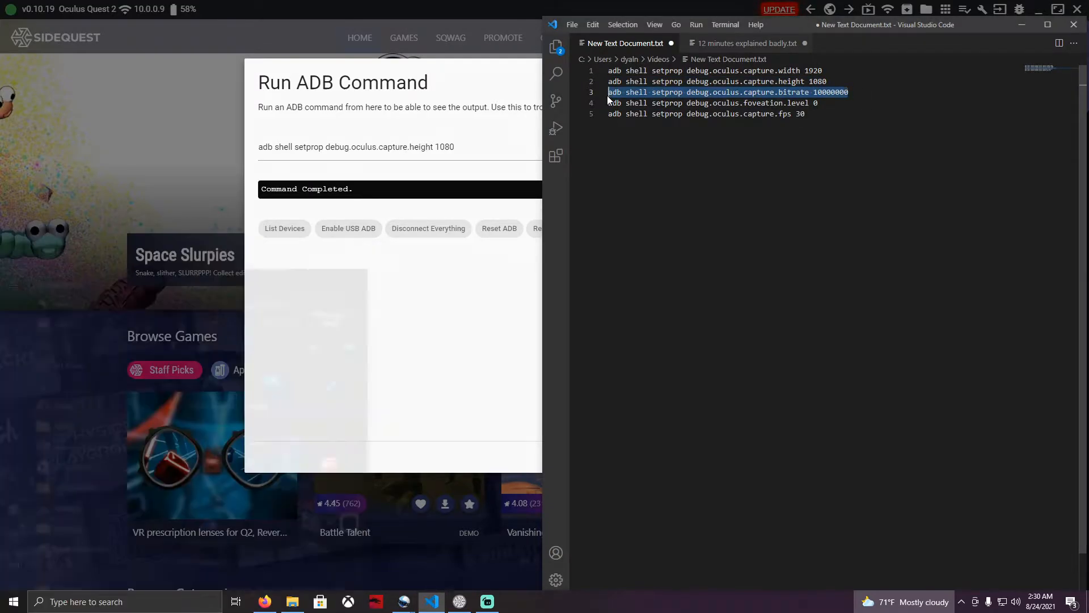
drag(454, 146, 252, 148)
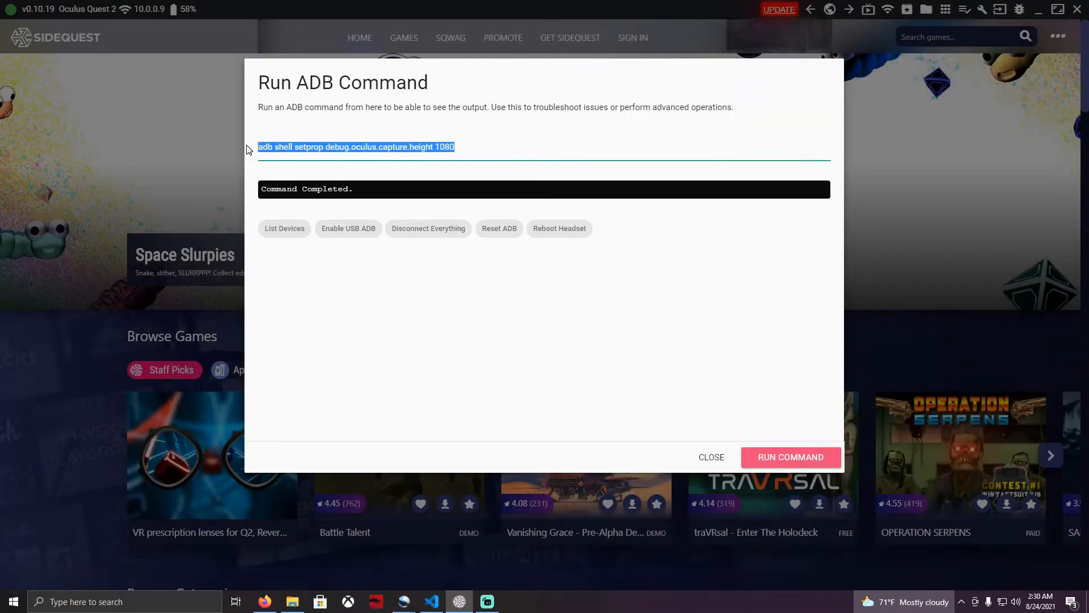
key(ctrl+v)
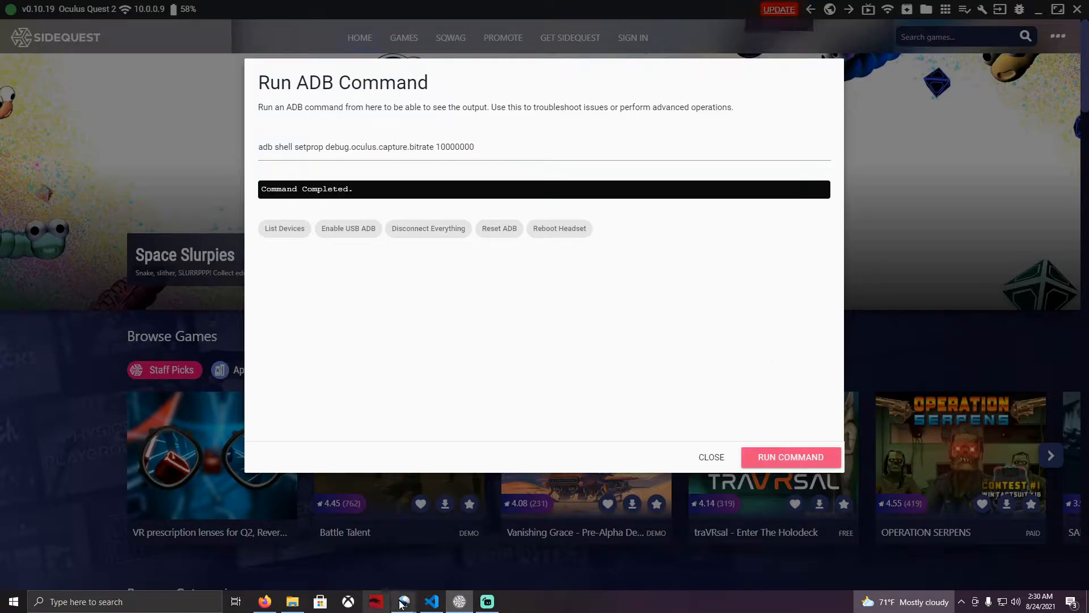
mouse_move(431, 602)
click(457, 549)
drag(818, 103, 595, 106)
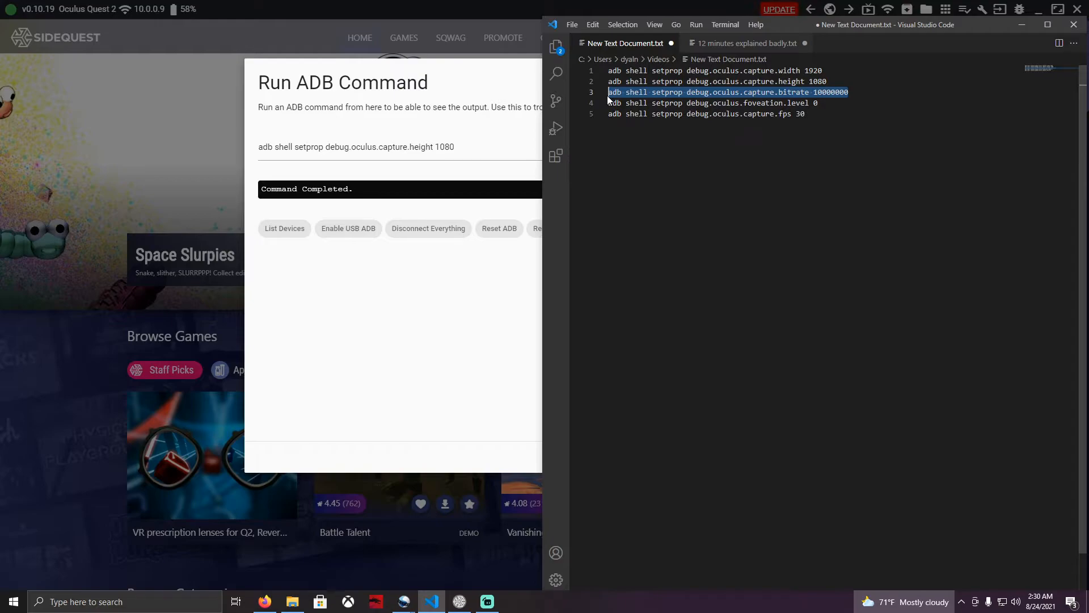
drag(466, 140, 247, 150)
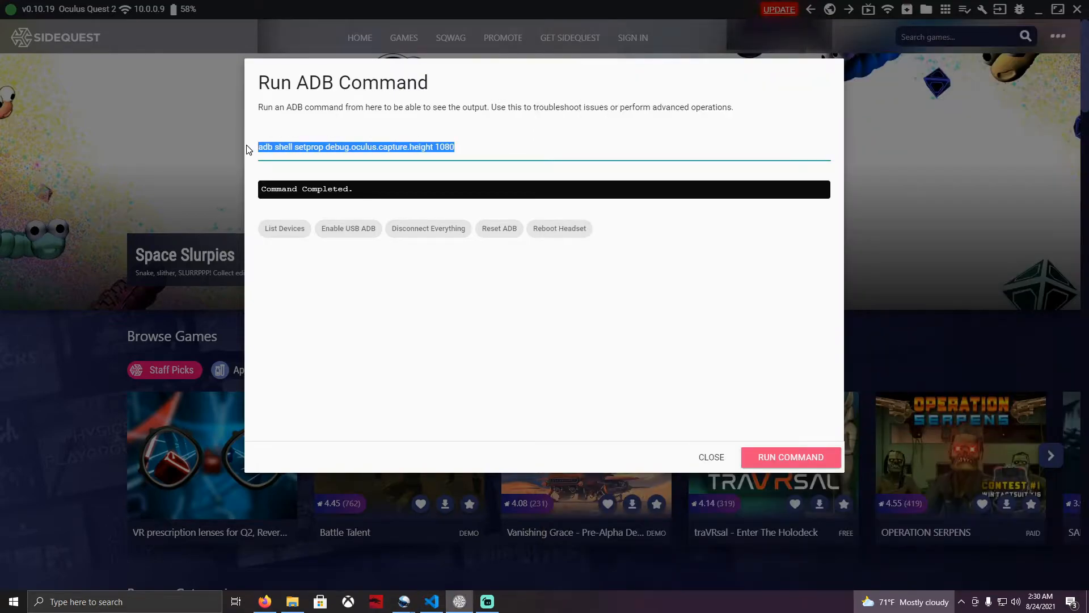
key(ctrl+v)
click(791, 458)
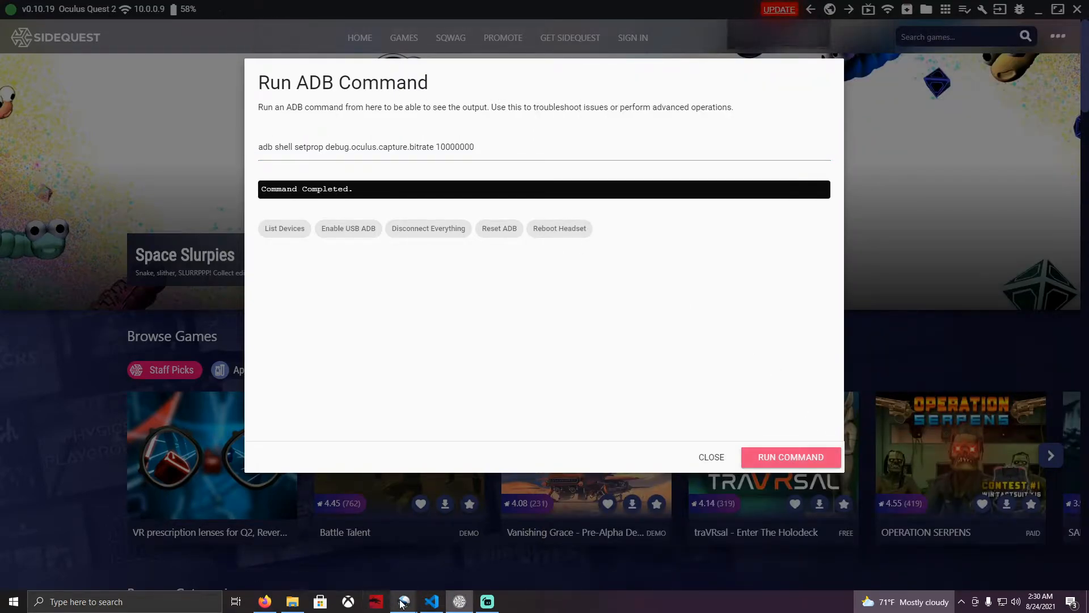